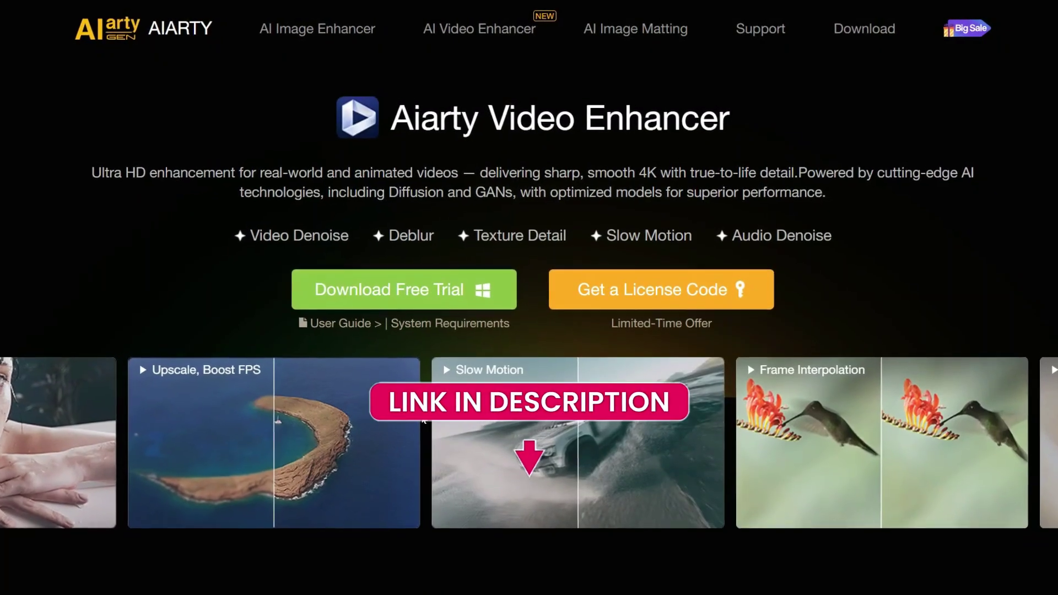
Start downloading the Aiarty Video Enhancer free trial from the product page.
click(409, 304)
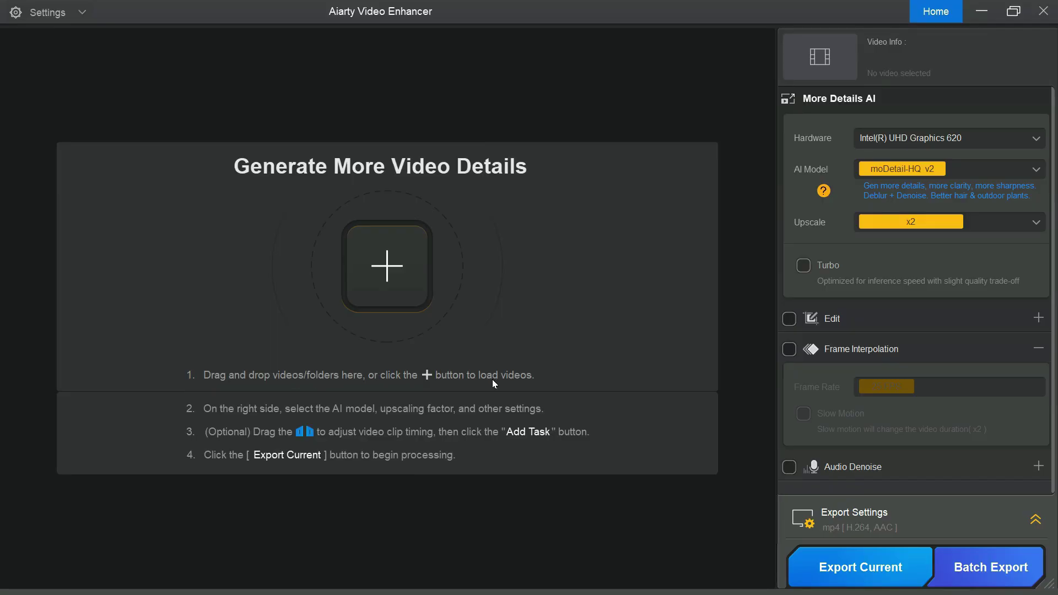
Load 2.mp4, generate the 2560x1440 preview and pan the side-by-side before/after view.
click(387, 266)
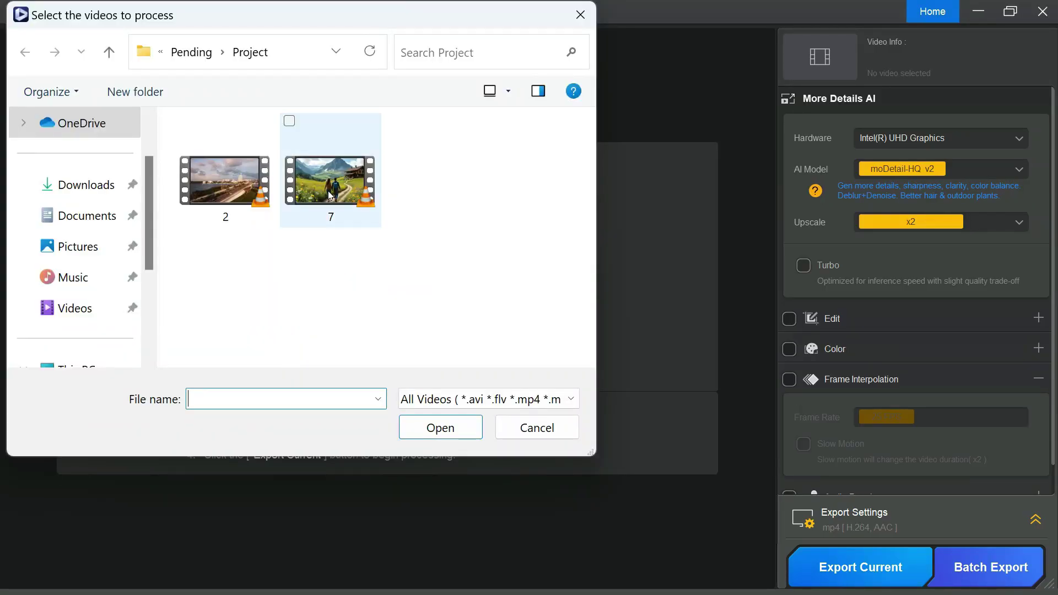
double_click(257, 185)
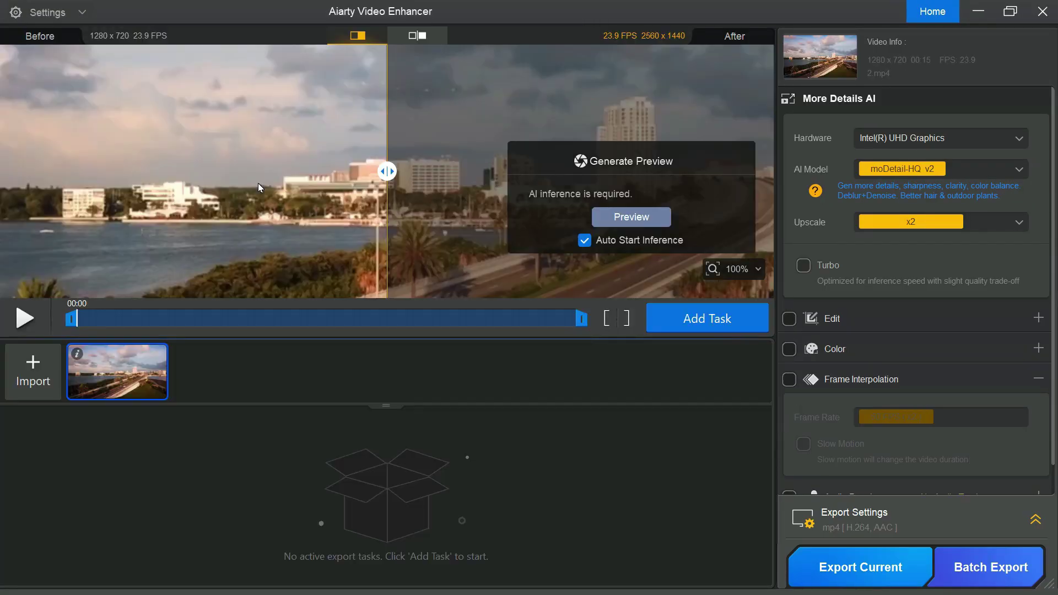
click(630, 218)
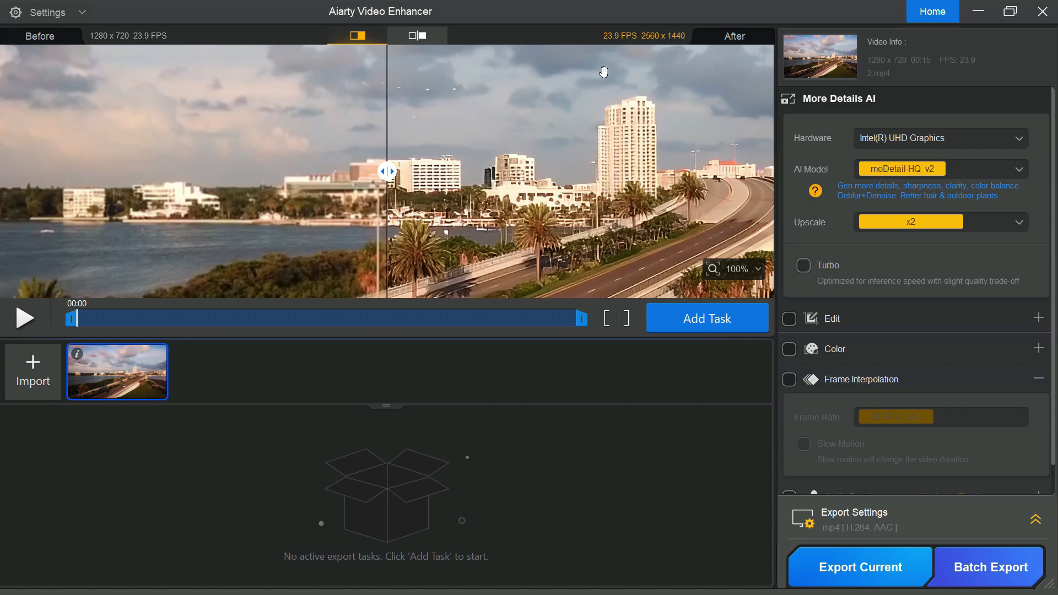
click(417, 36)
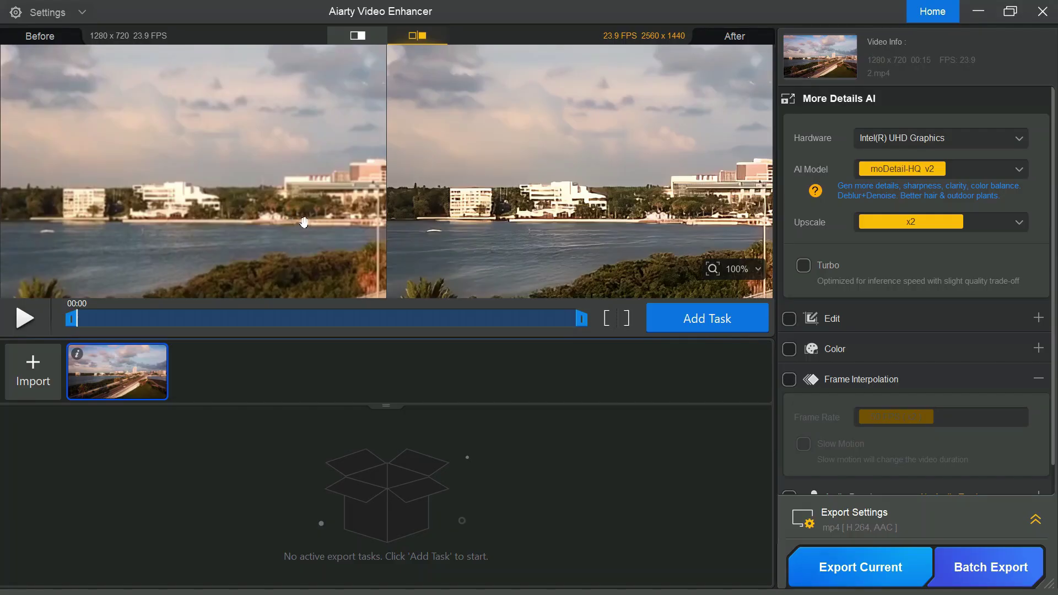
drag(304, 223, 128, 216)
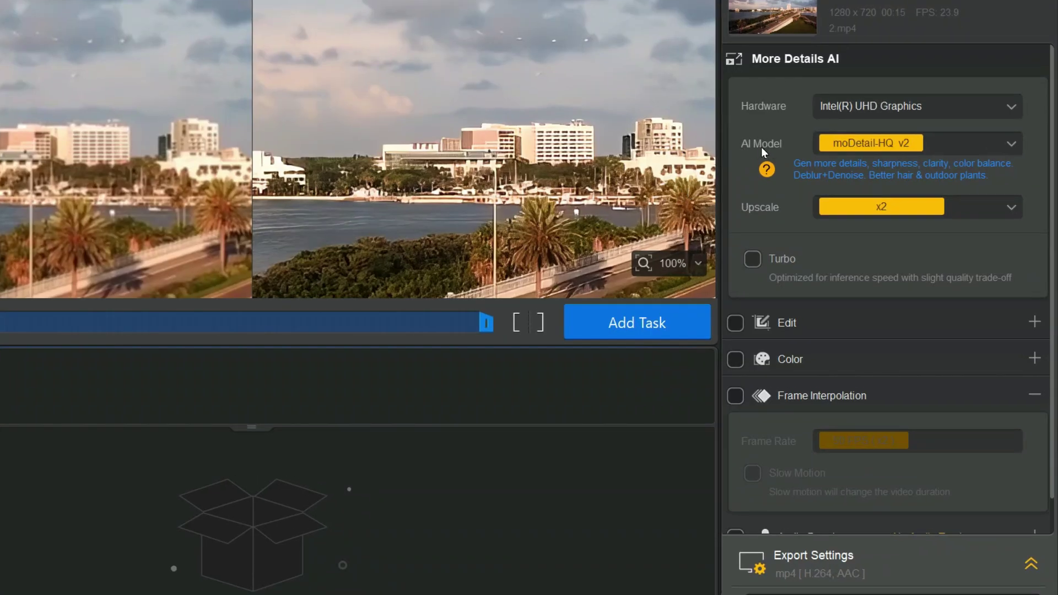
click(1011, 144)
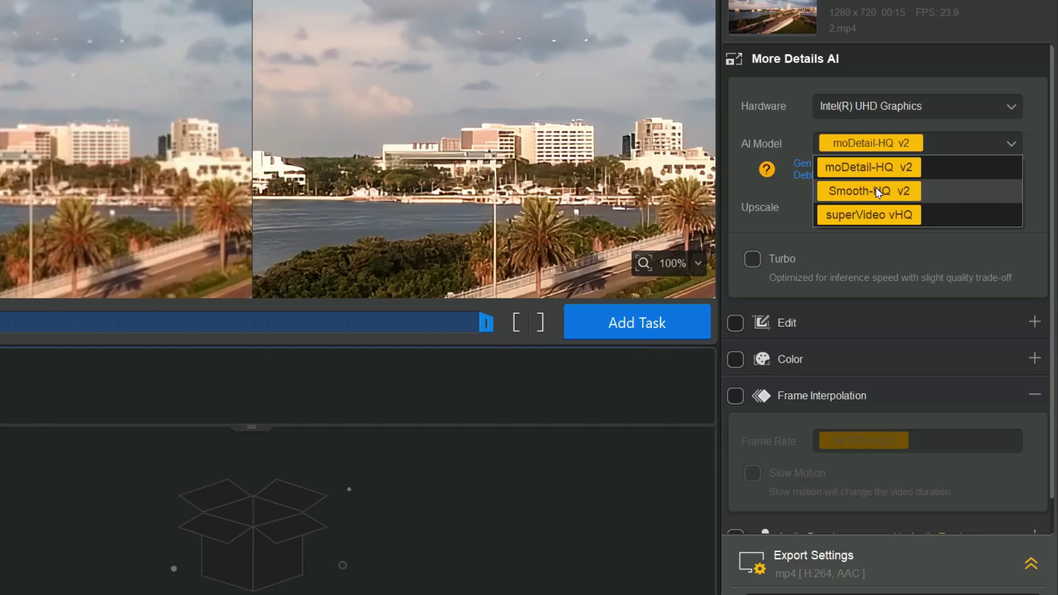
click(1011, 142)
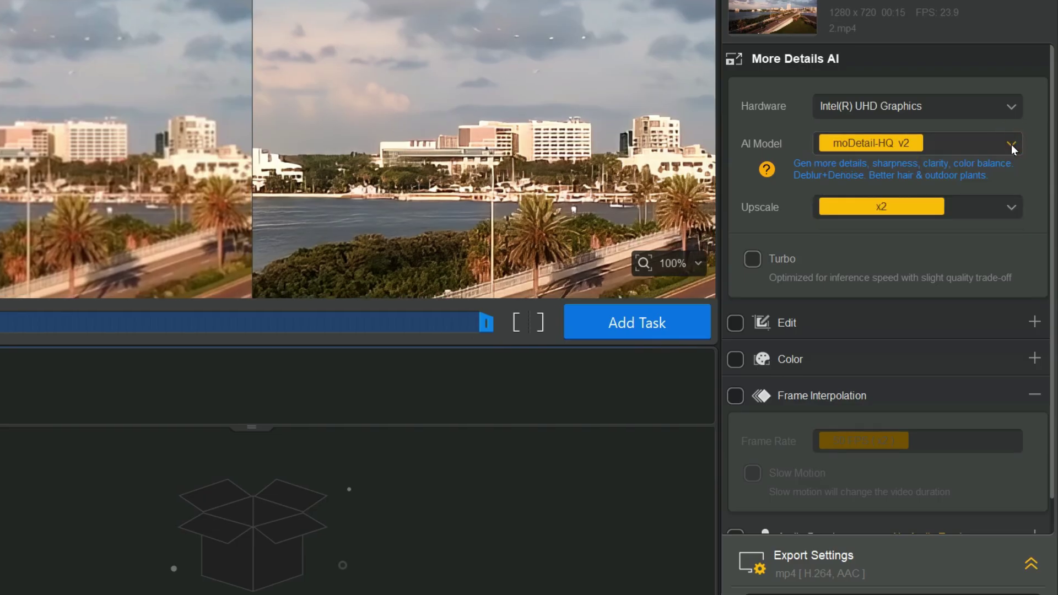
click(766, 170)
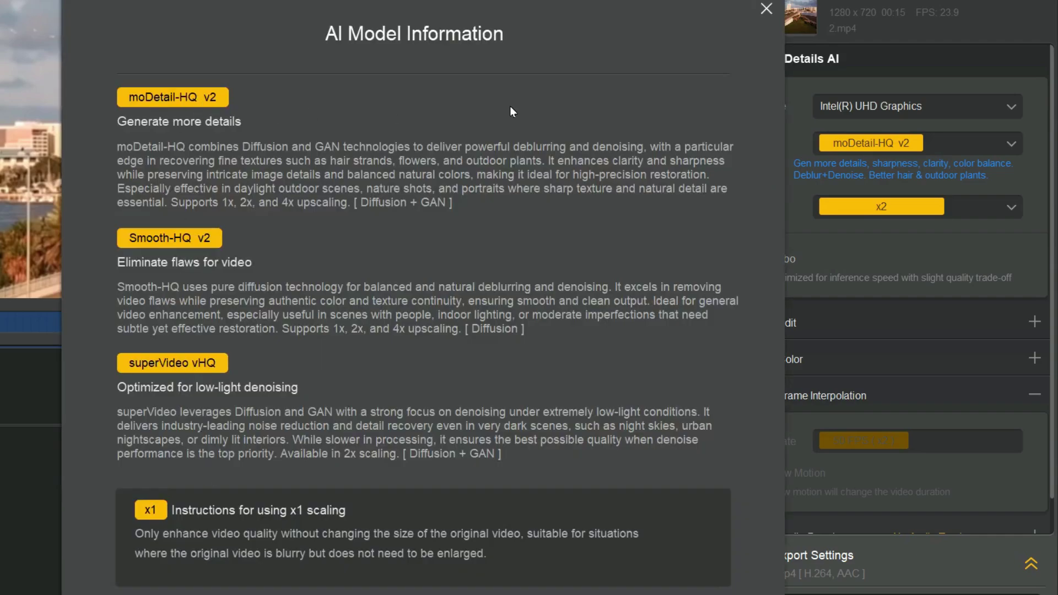
click(767, 8)
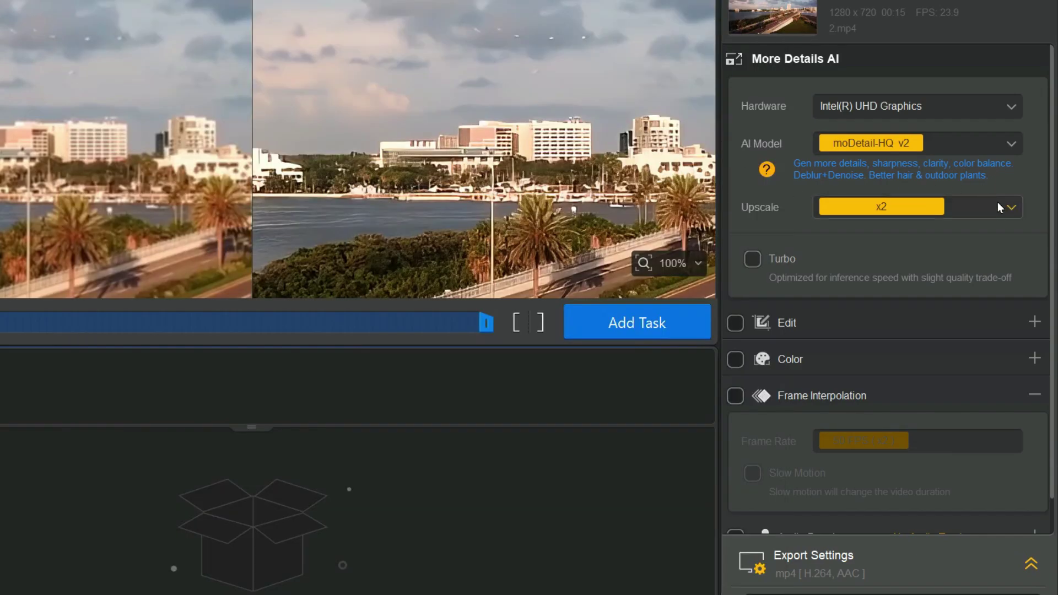
click(1011, 207)
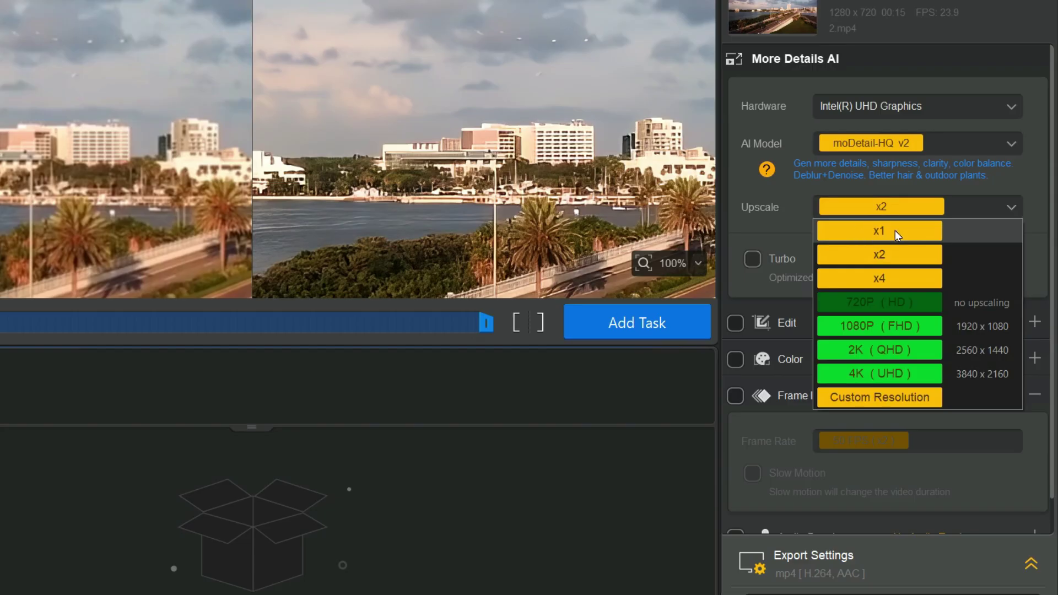
click(1014, 206)
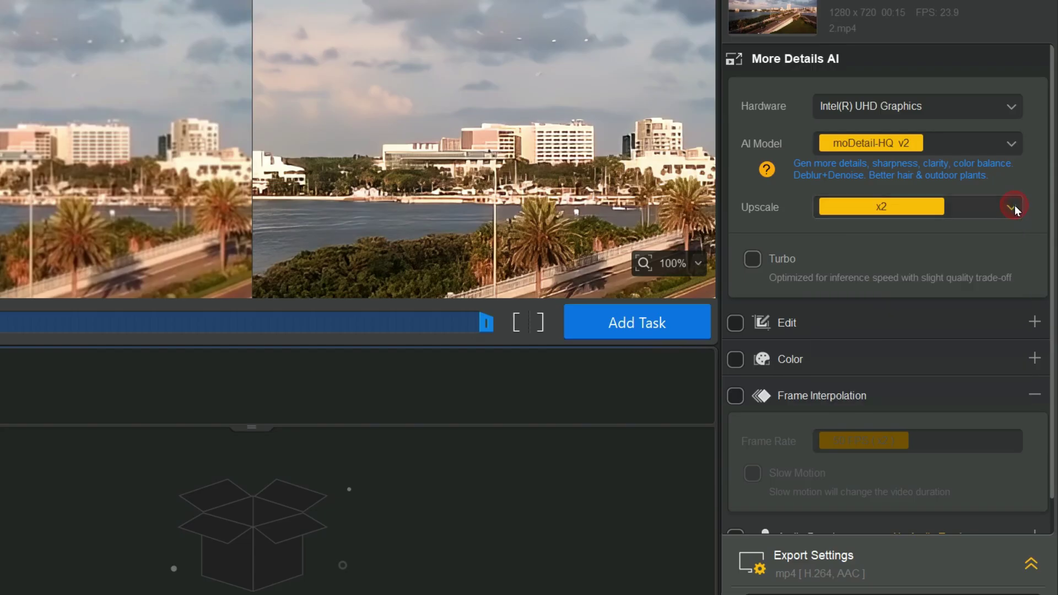
Leave Turbo switched on after toggling it, and expand the Edit rotate/flip/crop section.
click(759, 260)
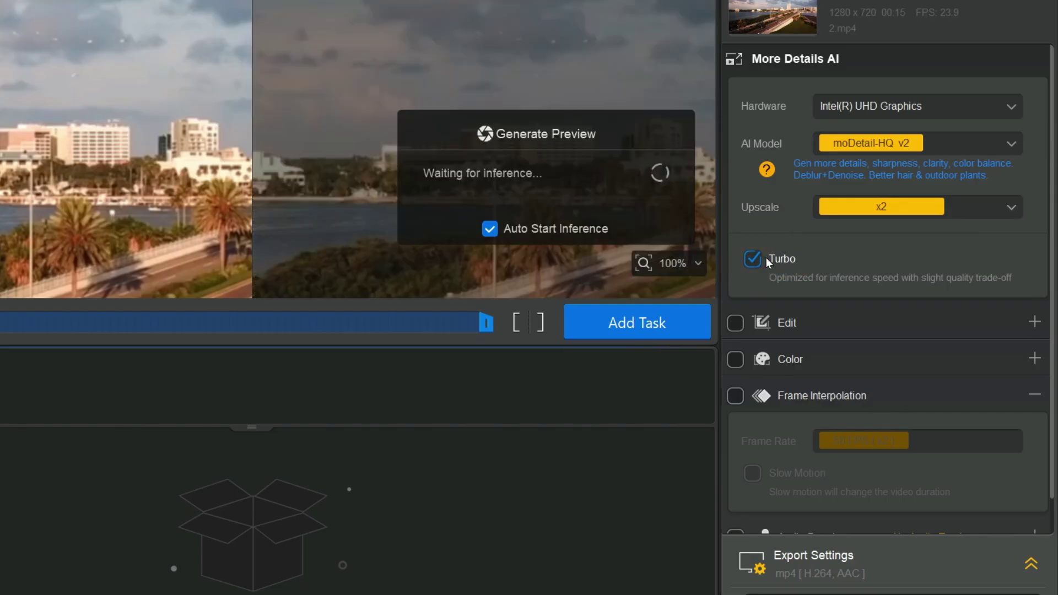
click(754, 259)
click(757, 263)
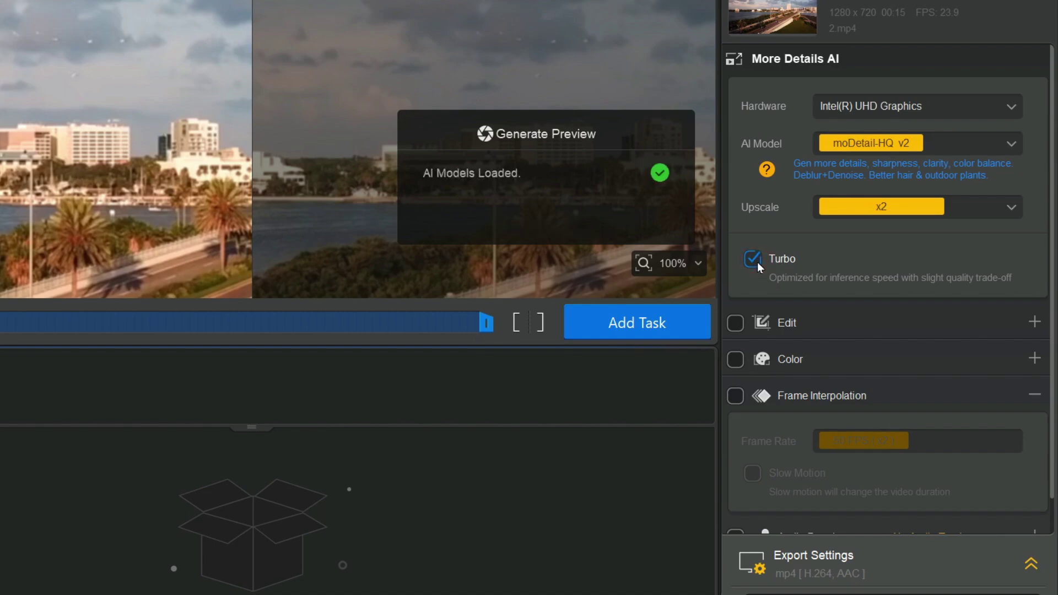
click(1034, 323)
scroll(1035, 327, down, 2)
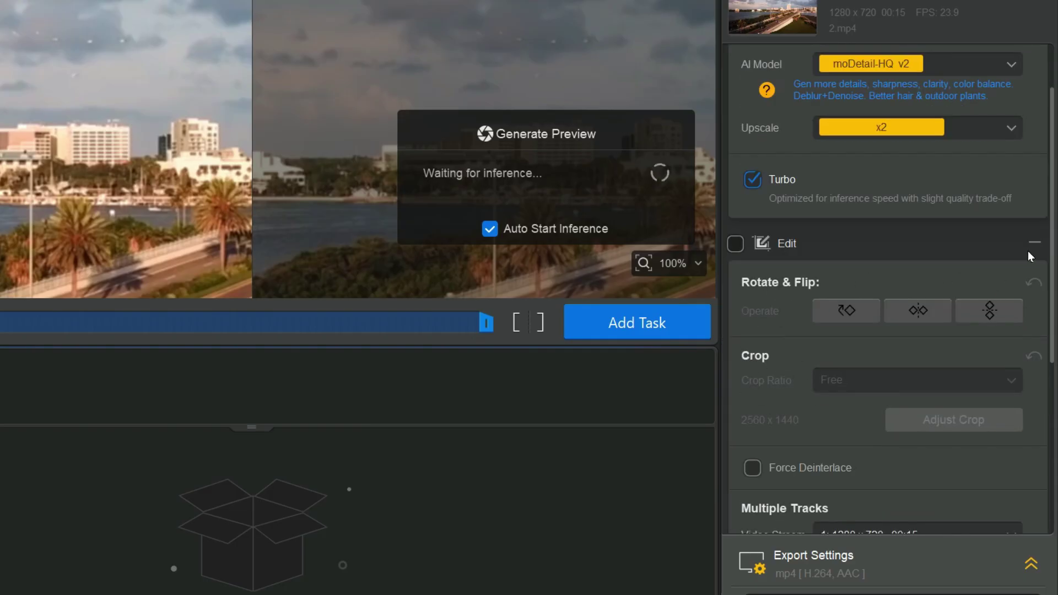
Collapse Edit, try Frame Interpolation at 50 FPS with Slow Motion, then turn both off.
click(1012, 251)
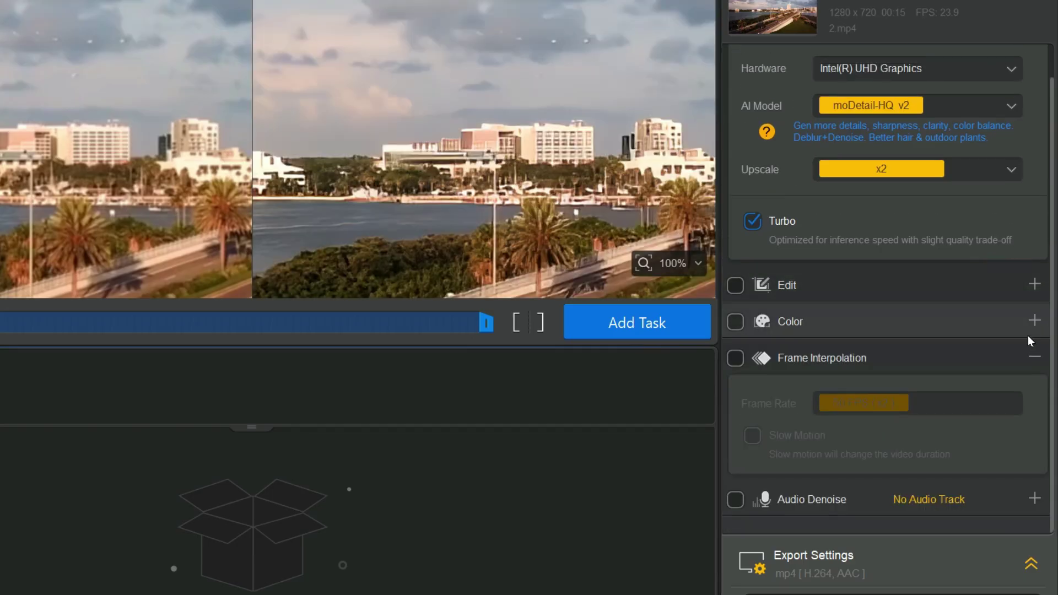
scroll(1017, 352, up, 1)
click(739, 394)
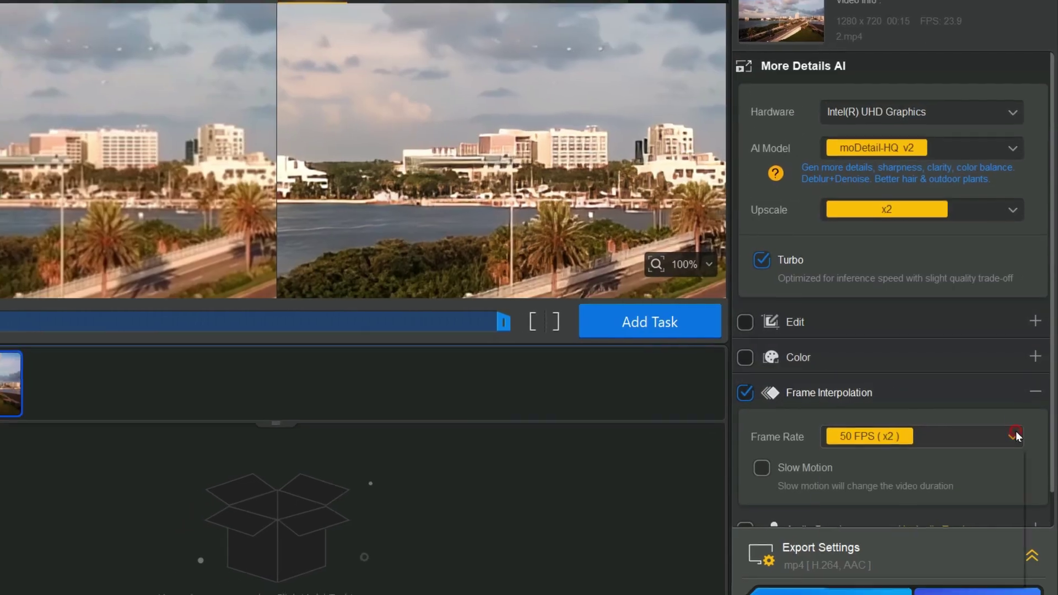
click(1008, 439)
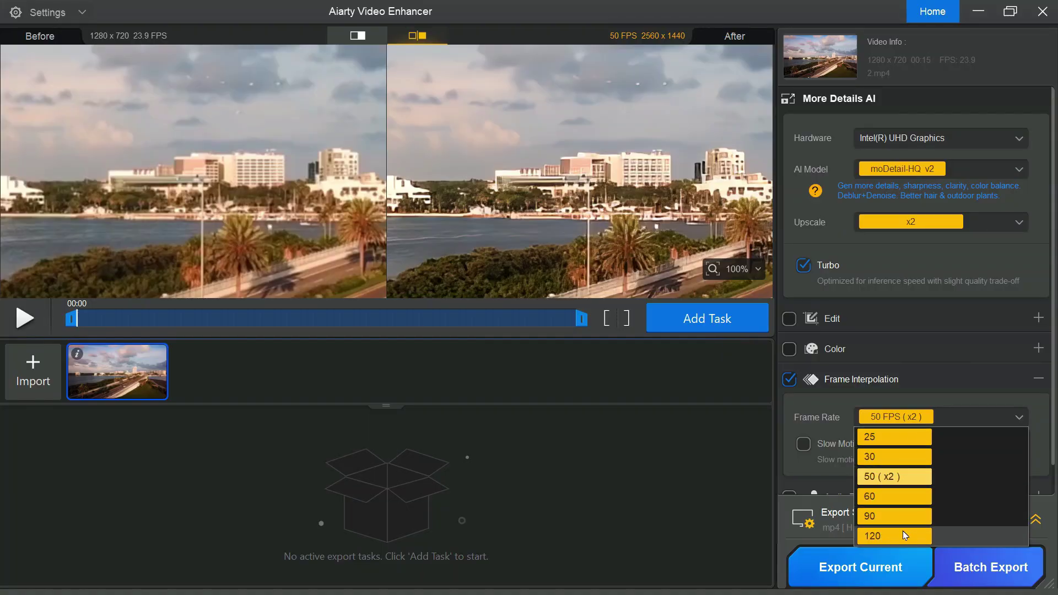
click(1017, 420)
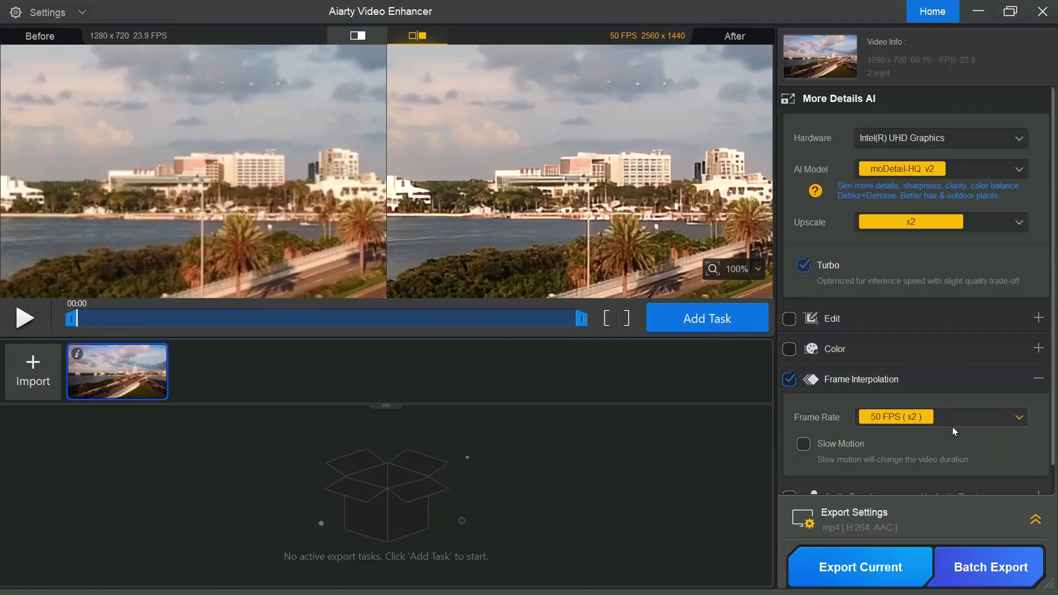
click(804, 445)
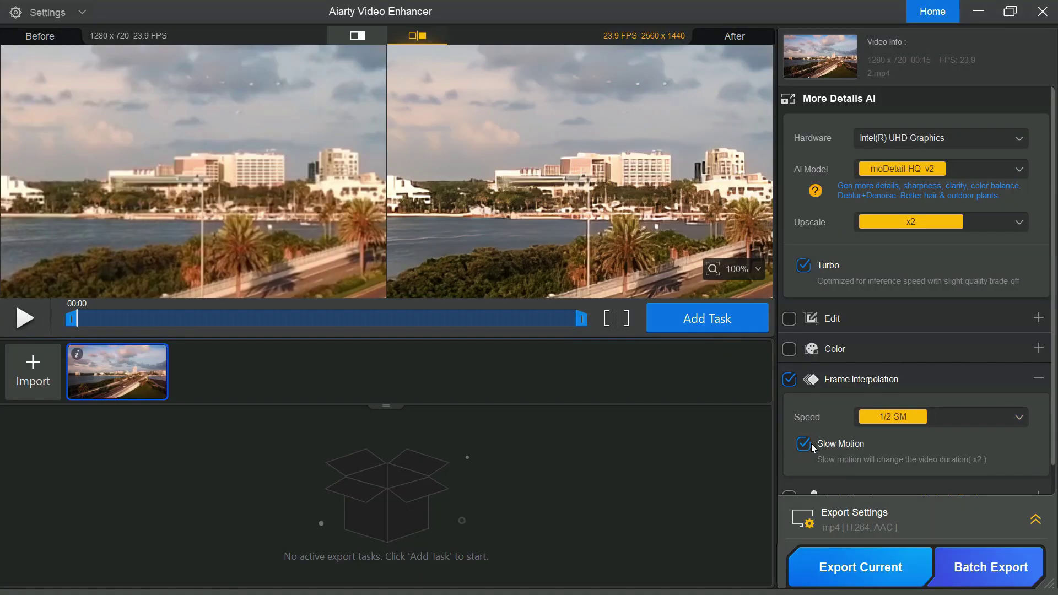
click(805, 445)
click(789, 380)
Try Audio Denoise and its model list, then leave Audio Denoise switched off.
scroll(1050, 383, down, 1)
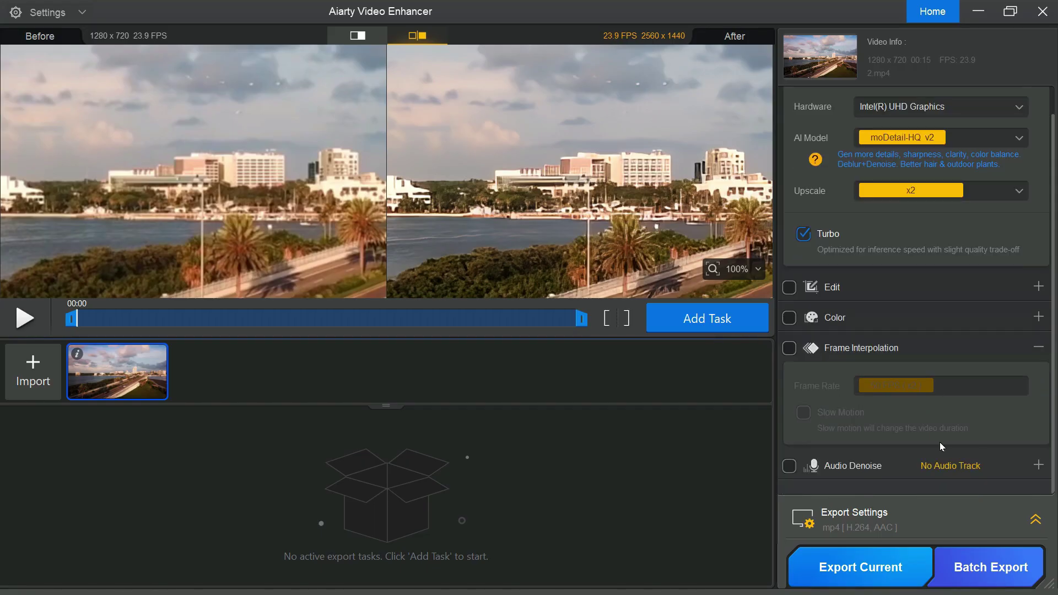
click(789, 466)
scroll(793, 457, down, 2)
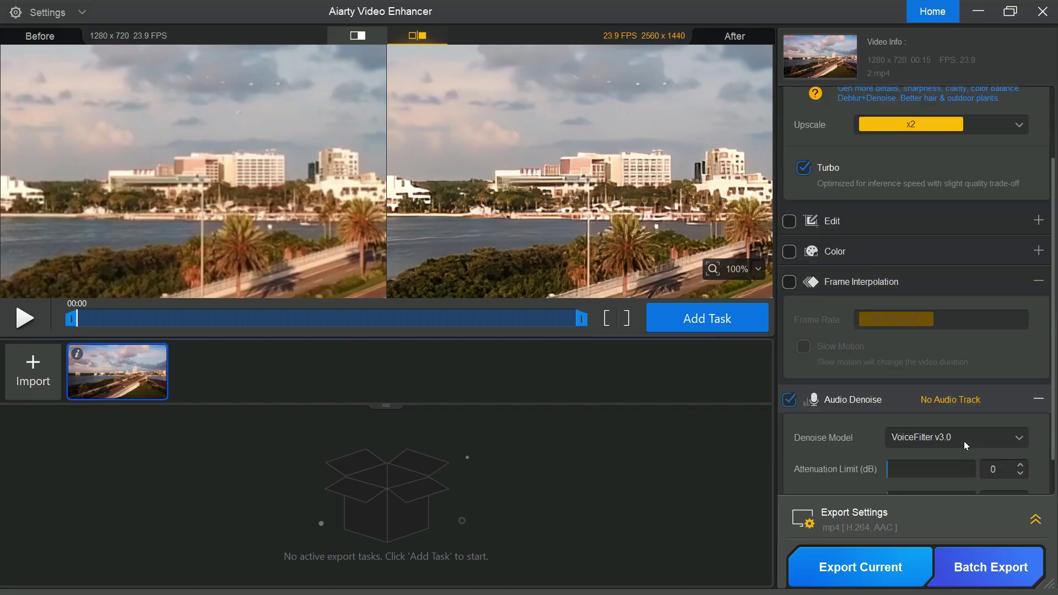
click(1015, 395)
click(1018, 398)
click(790, 354)
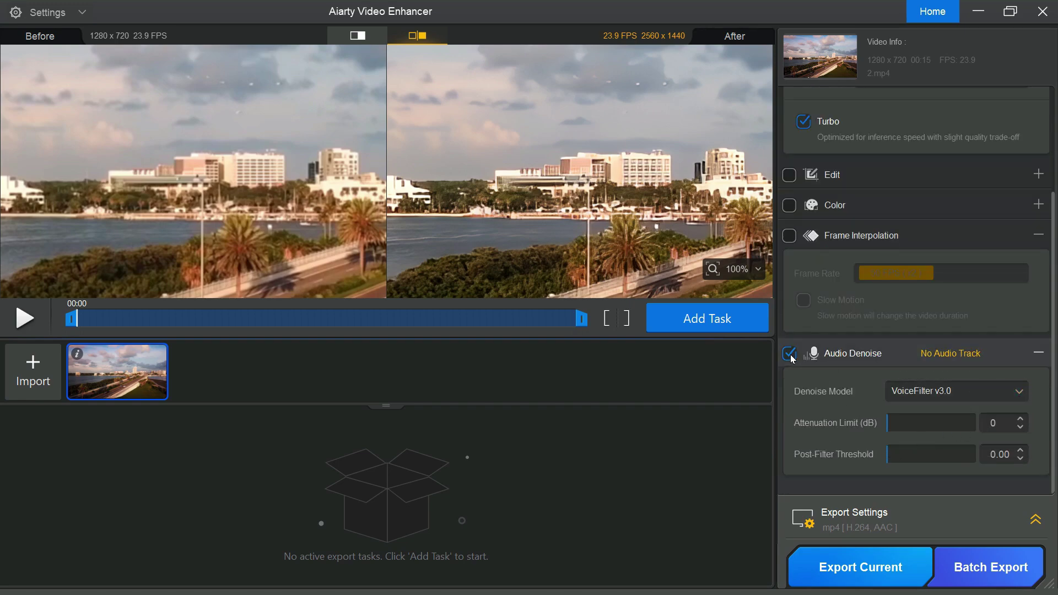
Collapse the Frame Interpolation options and export the enhanced 2.mp4.
click(1038, 349)
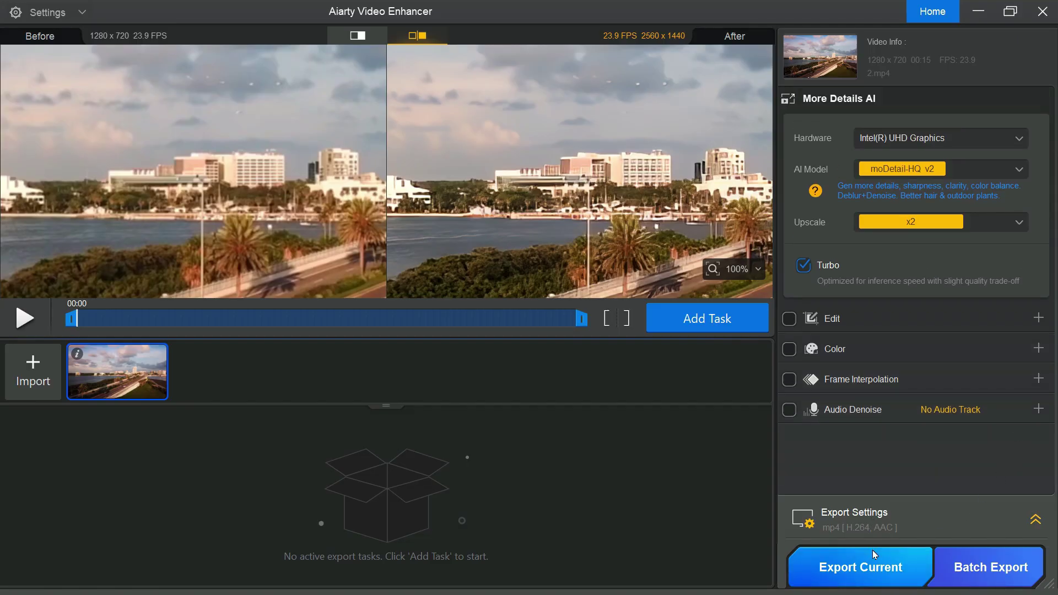
click(846, 555)
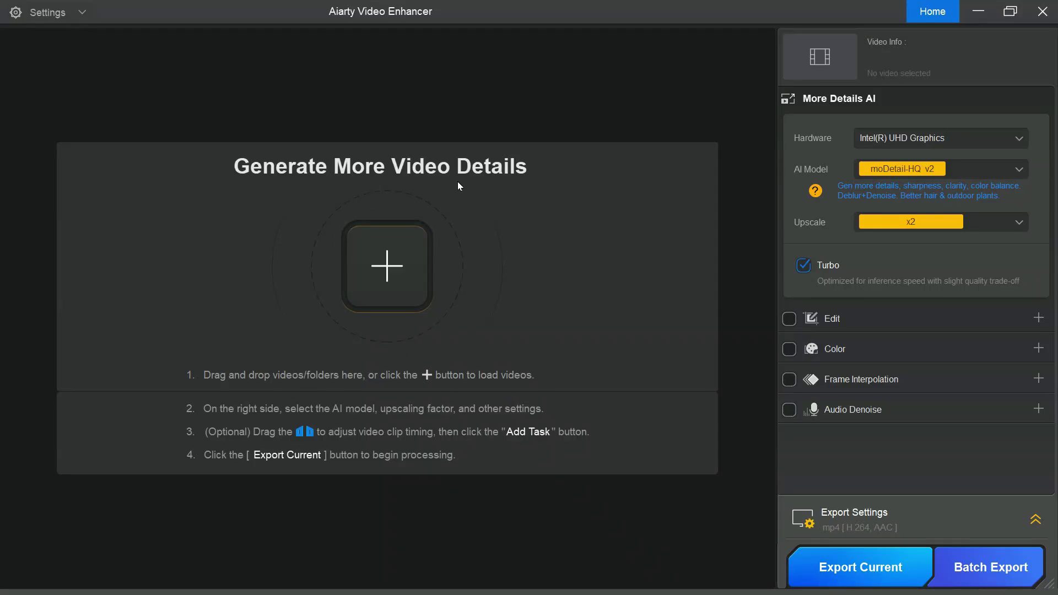
Load 7.mp4, set the AI model to Smooth-HQ v2 and export it at 2560x1440.
click(392, 268)
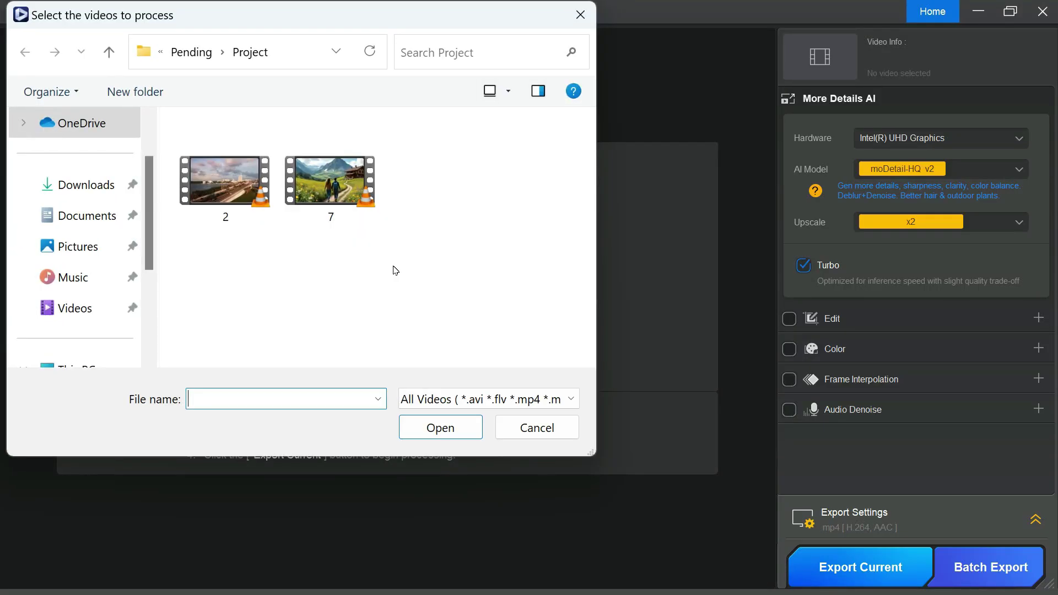
double_click(337, 195)
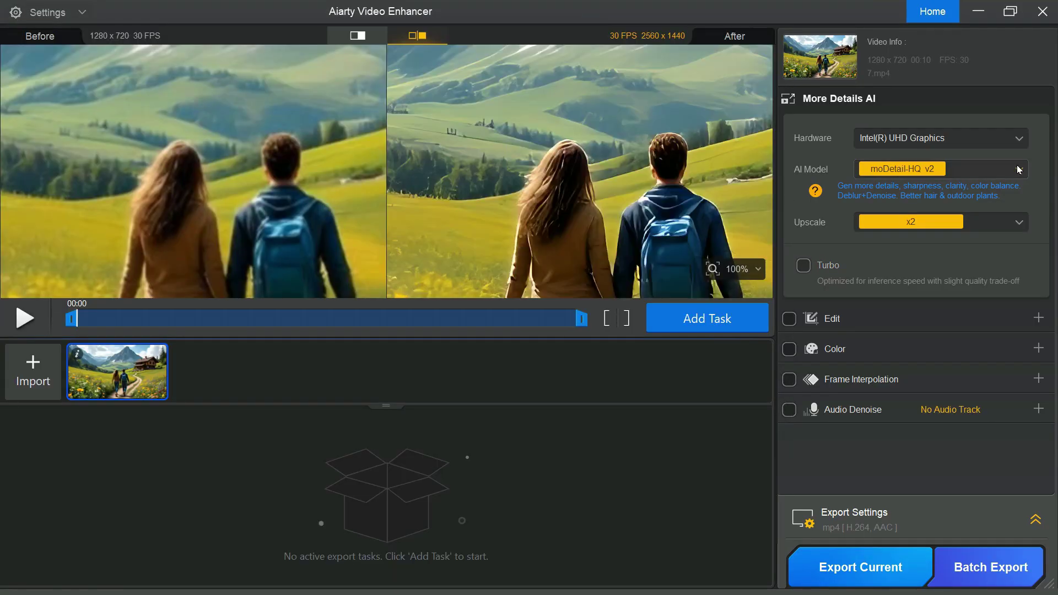
click(912, 209)
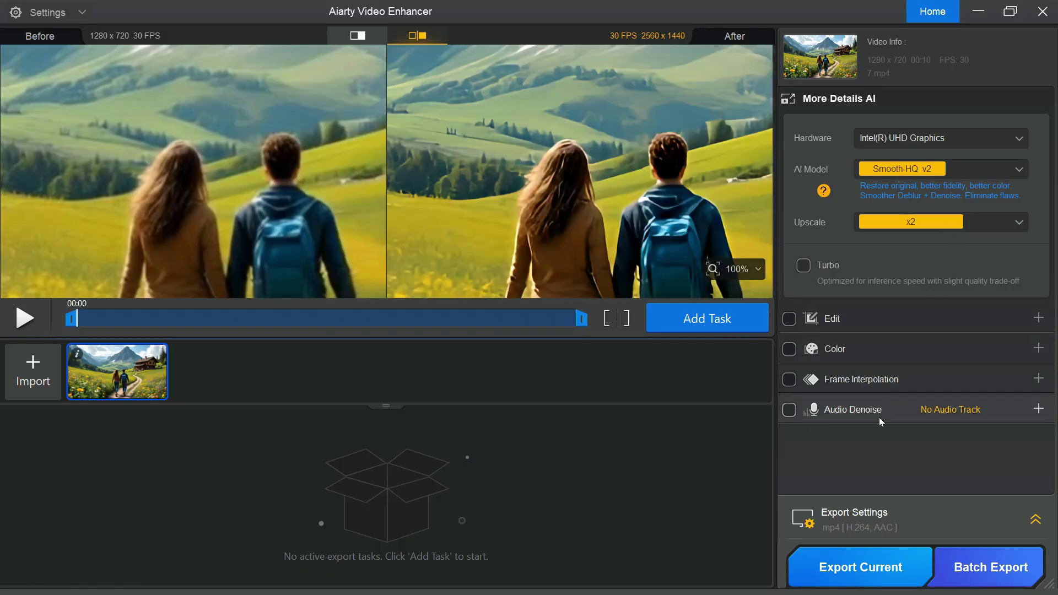
click(868, 573)
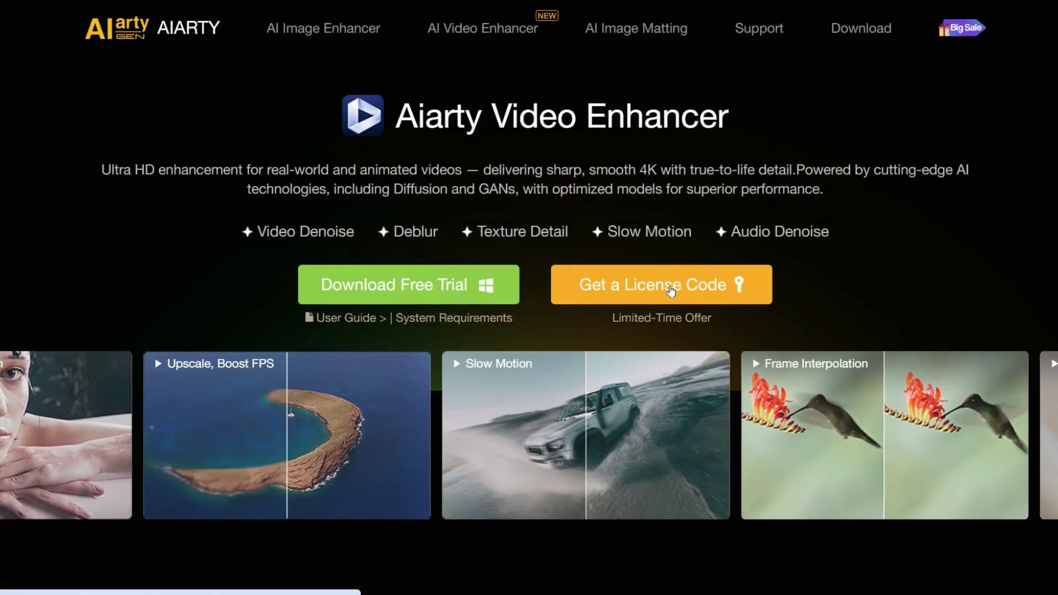
Open the Get a License Code page from the Aiarty Video Enhancer product page.
click(671, 290)
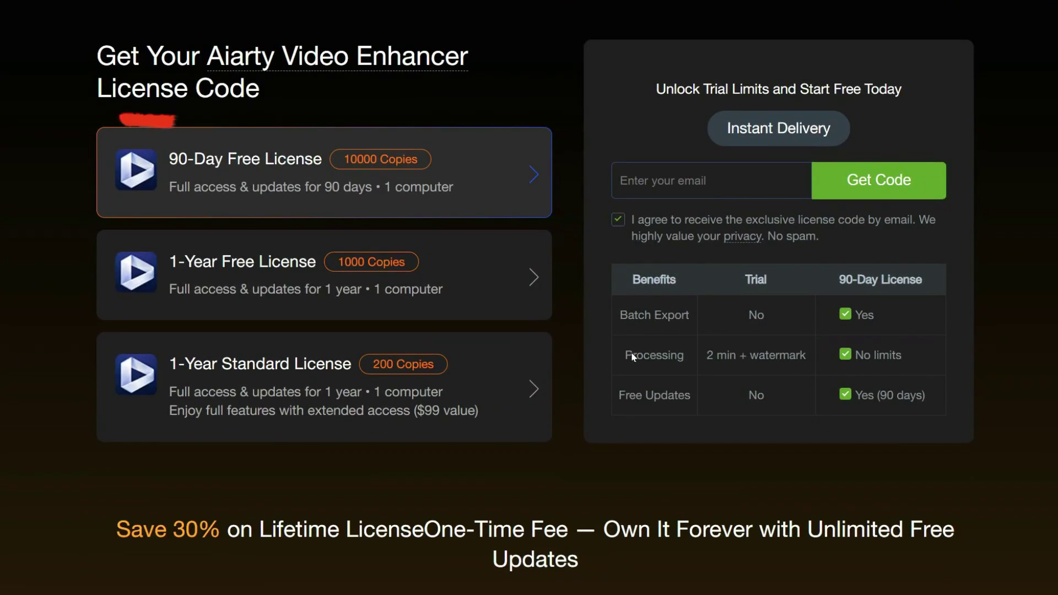